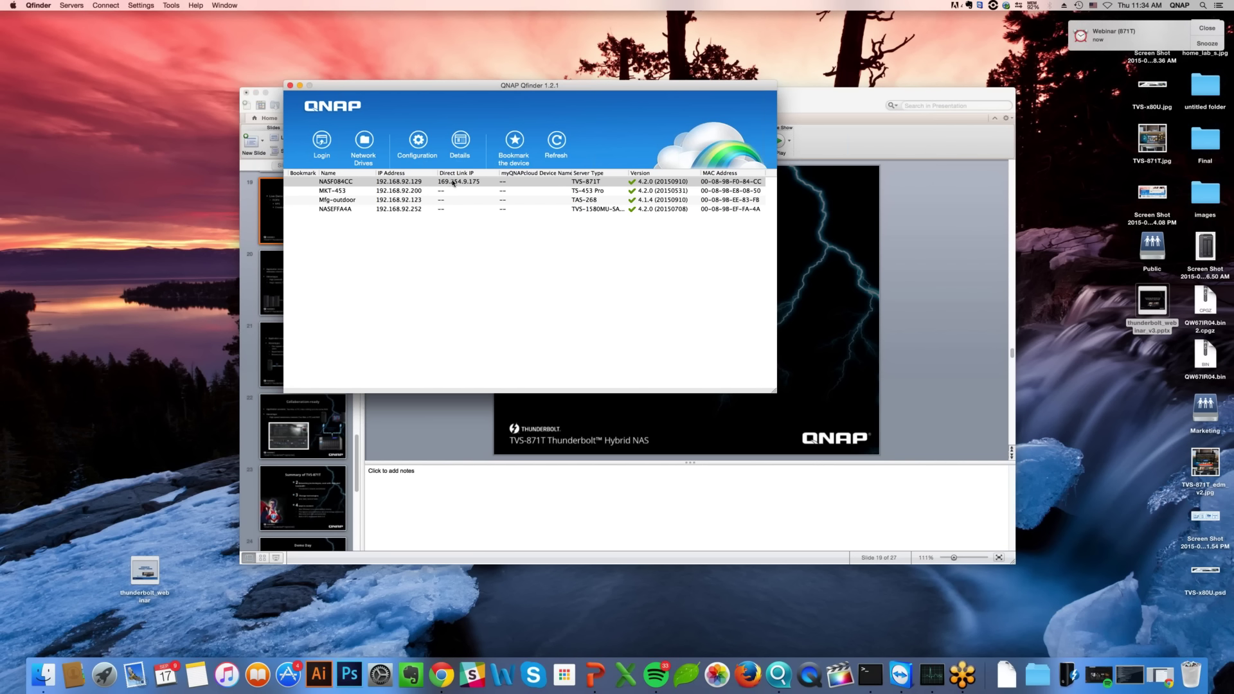
Open network drive mounting for the TVS-871T NAS and log in as admin with the administrator password
{"action": "left_click", "coordinate": [453, 183]}
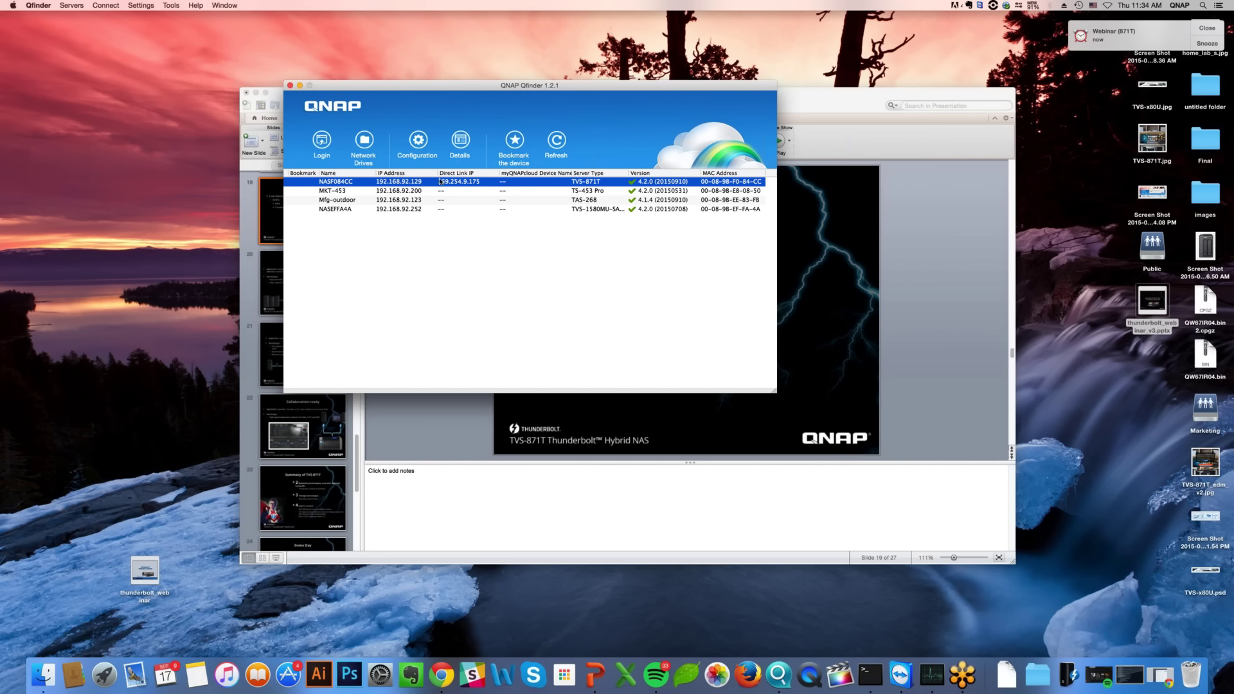
{"action": "left_click", "coordinate": [366, 145]}
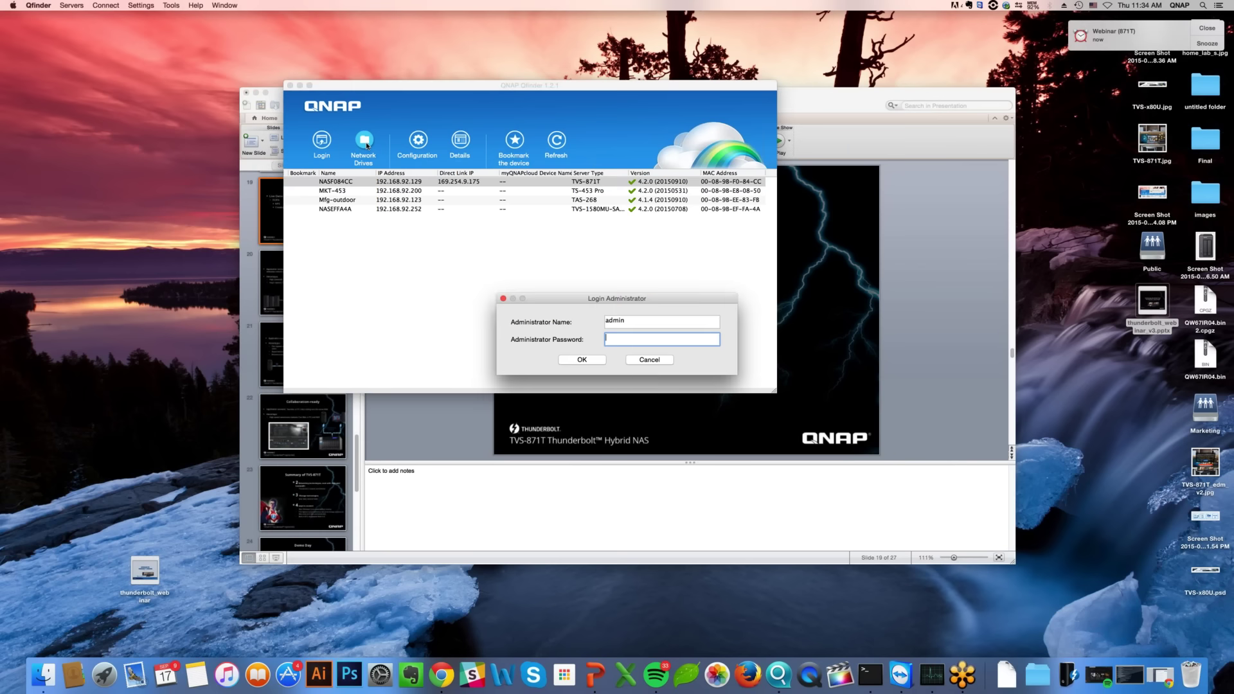
{"action": "type", "text": "•"}
{"action": "key", "text": "Return"}
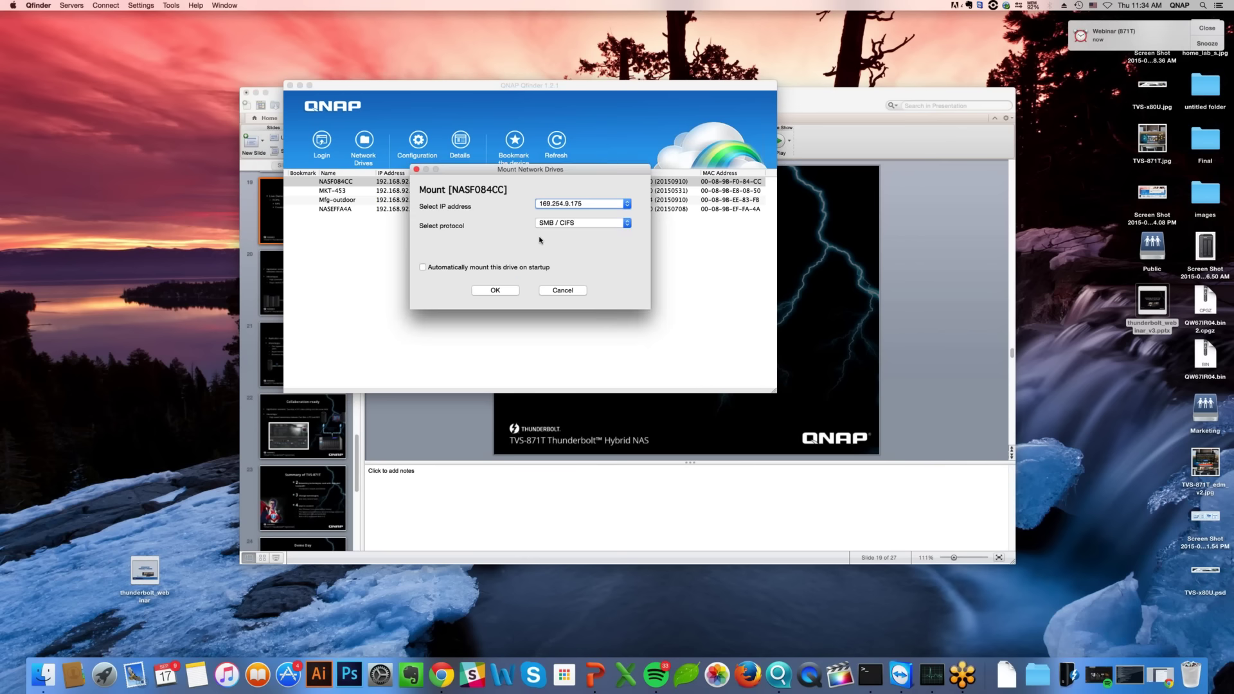
Mount the 871Test volume through IP address 169.254.9.175 using the SMB / CIFS protocol
{"action": "left_click", "coordinate": [507, 291]}
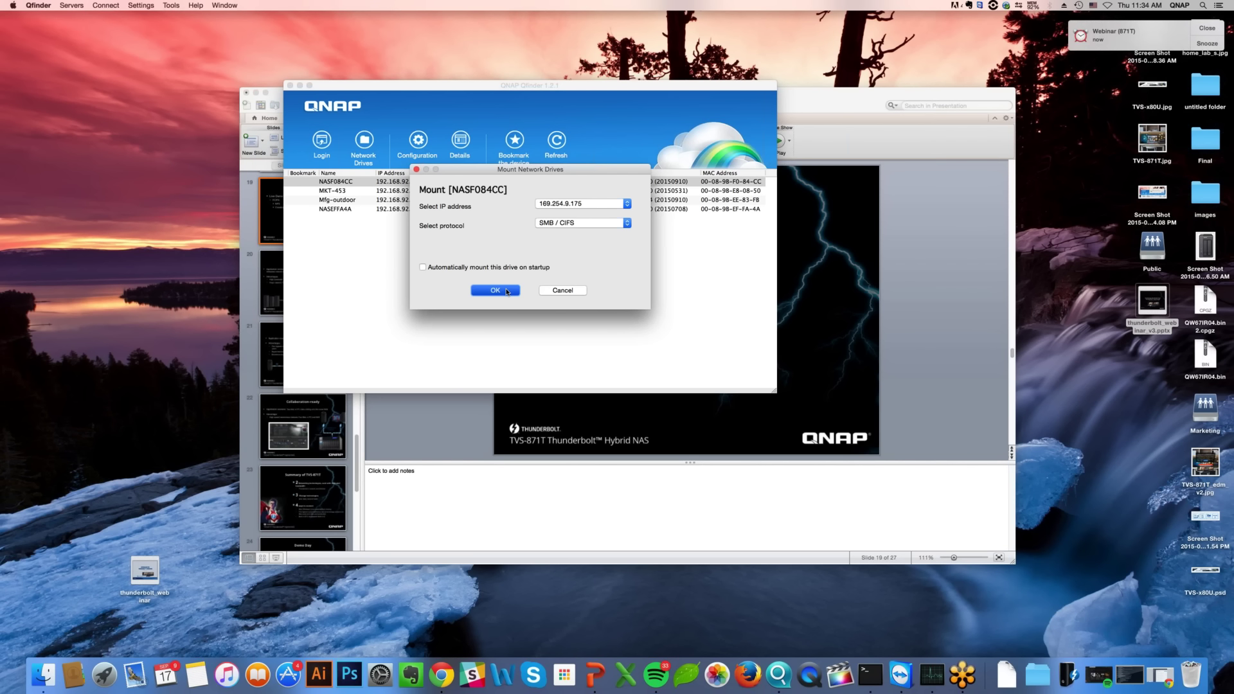
{"action": "key", "text": "space"}
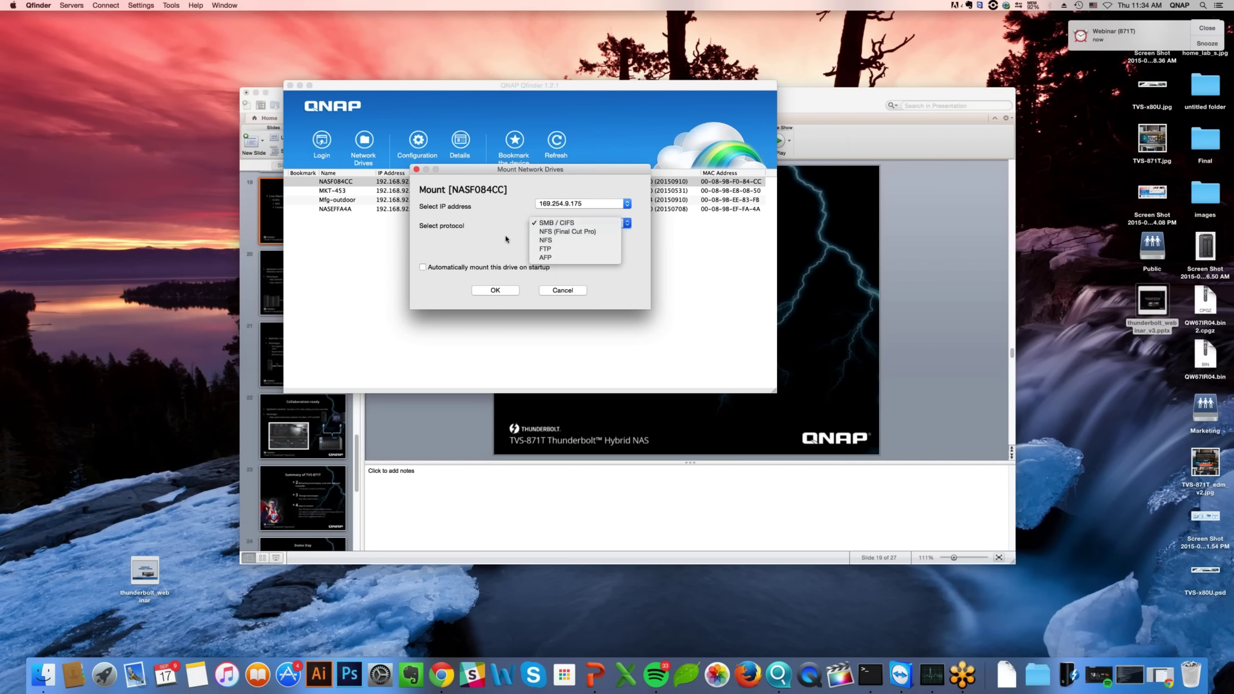
{"action": "key", "text": "Return"}
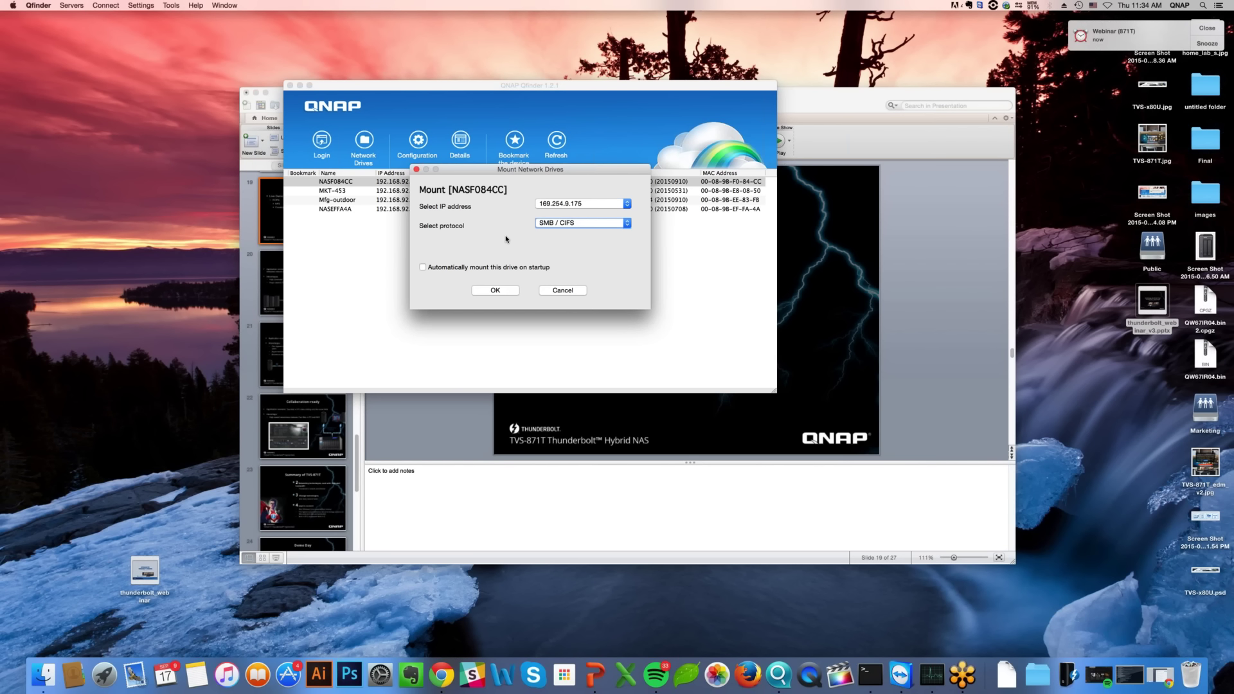
{"action": "left_click", "coordinate": [501, 290]}
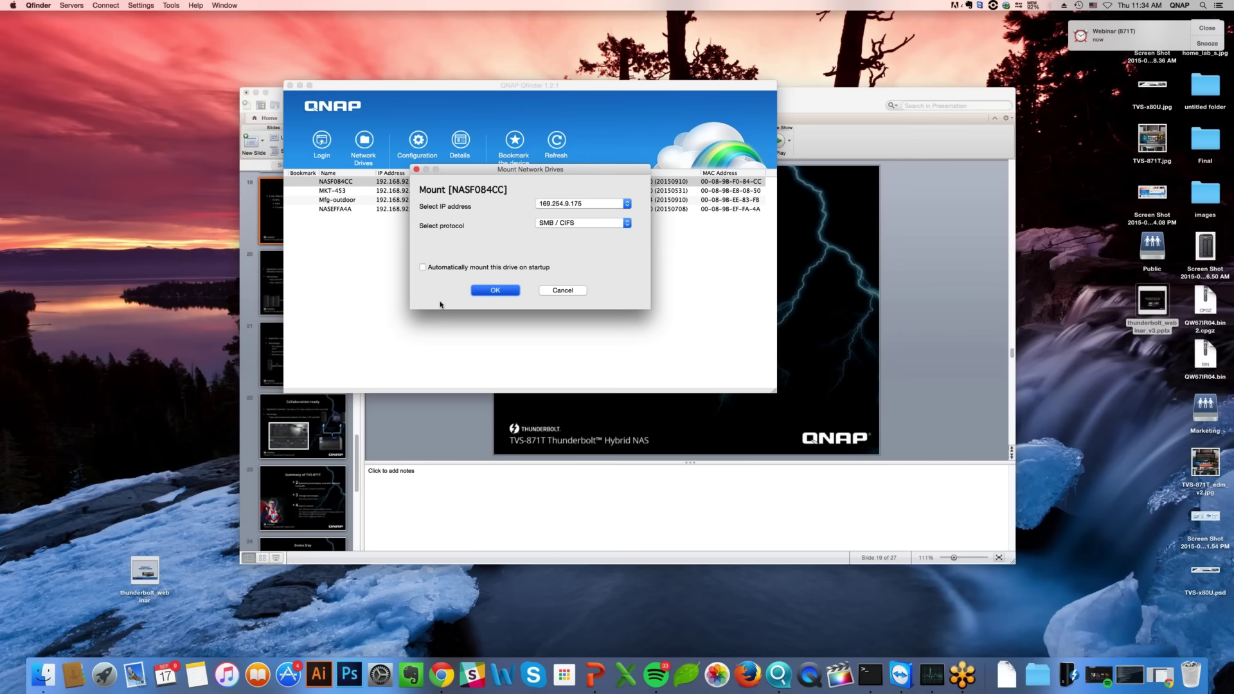
{"action": "left_click", "coordinate": [584, 196]}
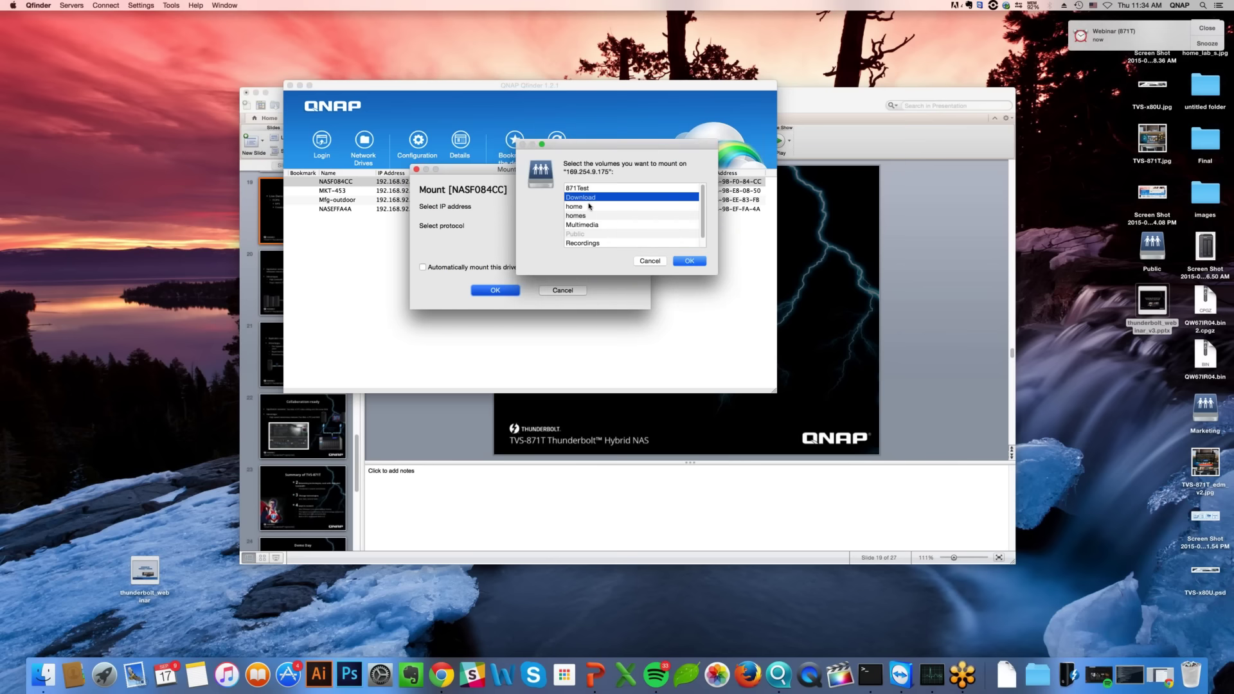
{"action": "key", "text": "Up"}
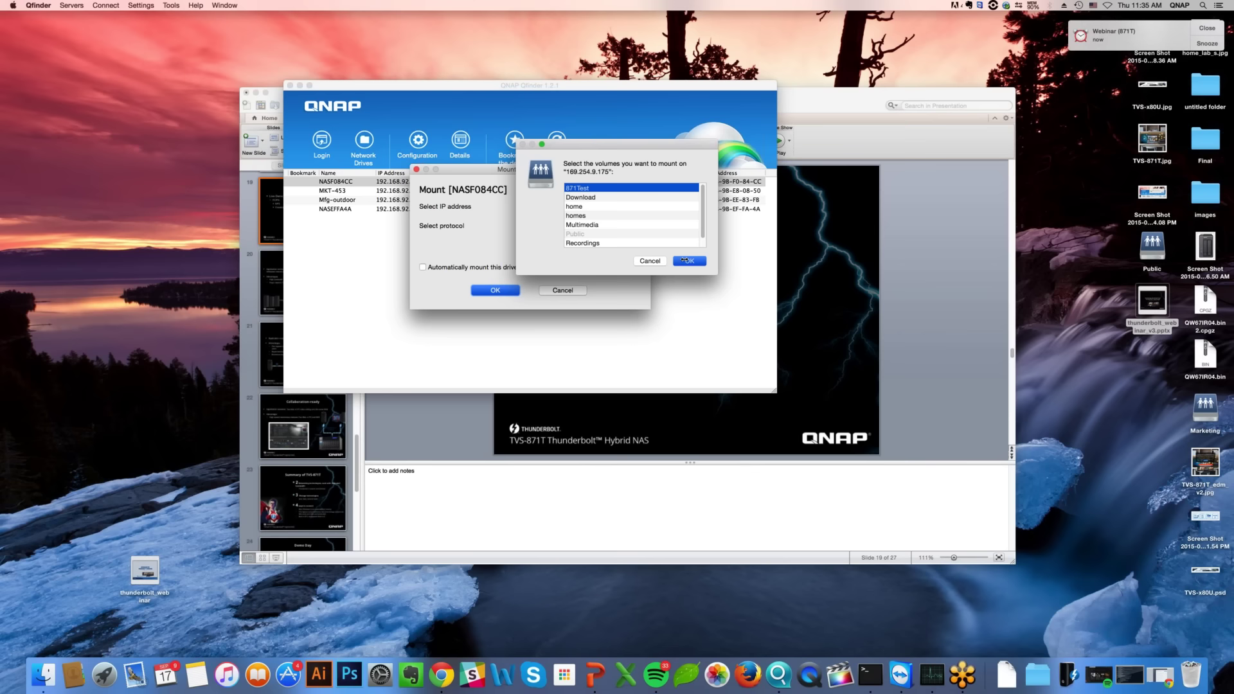
{"action": "left_click", "coordinate": [686, 261]}
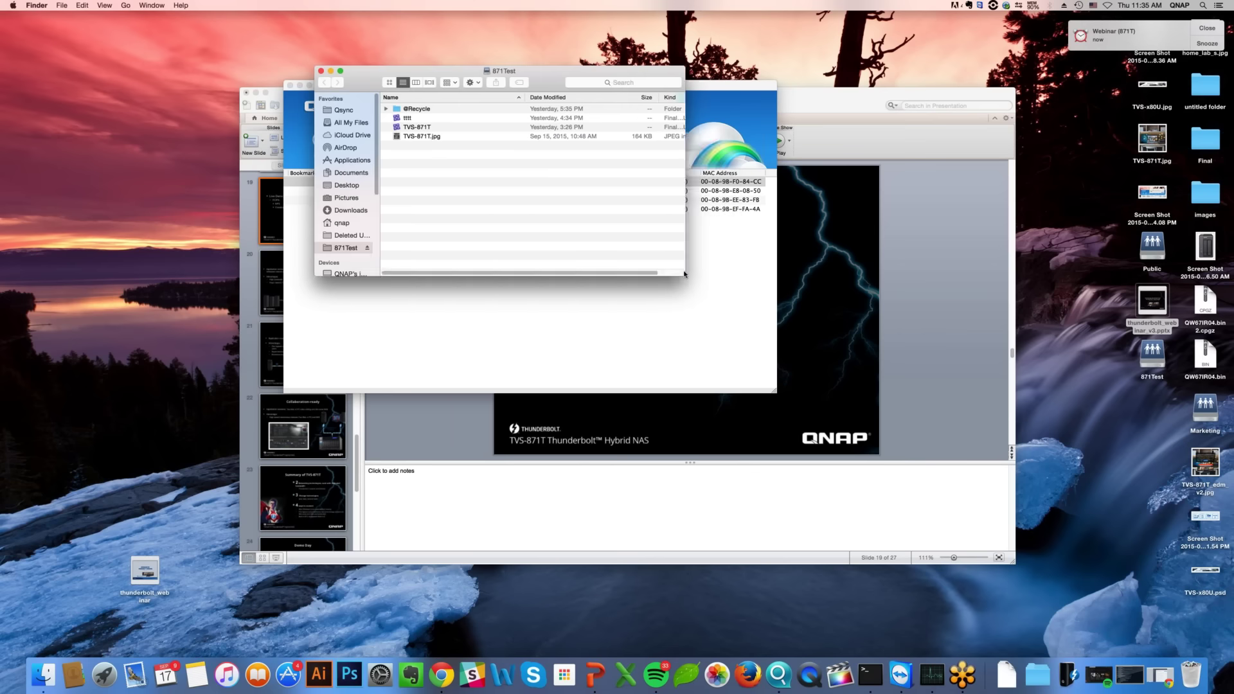
Enlarge the 871Test window, move Qfinder aside and copy the thunderbolt_webinar file from the desktop into the 871Test volume
{"action": "left_click_drag", "start_coordinate": [684, 275], "coordinate": [742, 369]}
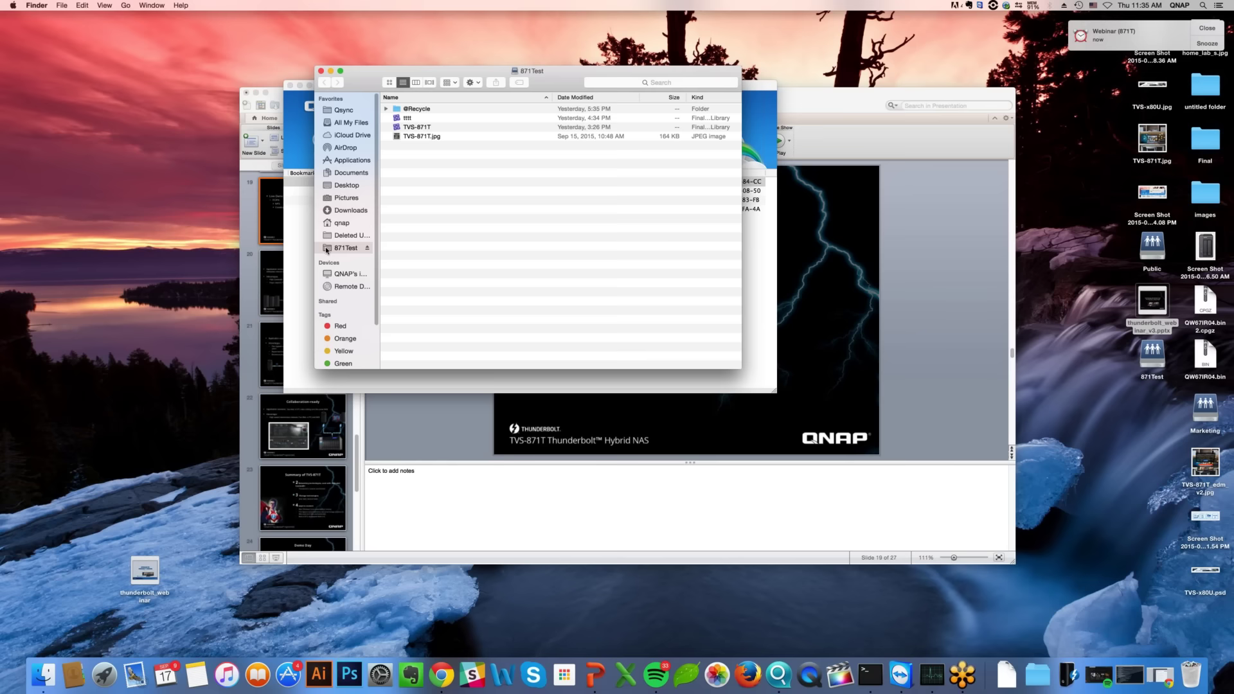
{"action": "left_click", "coordinate": [305, 254]}
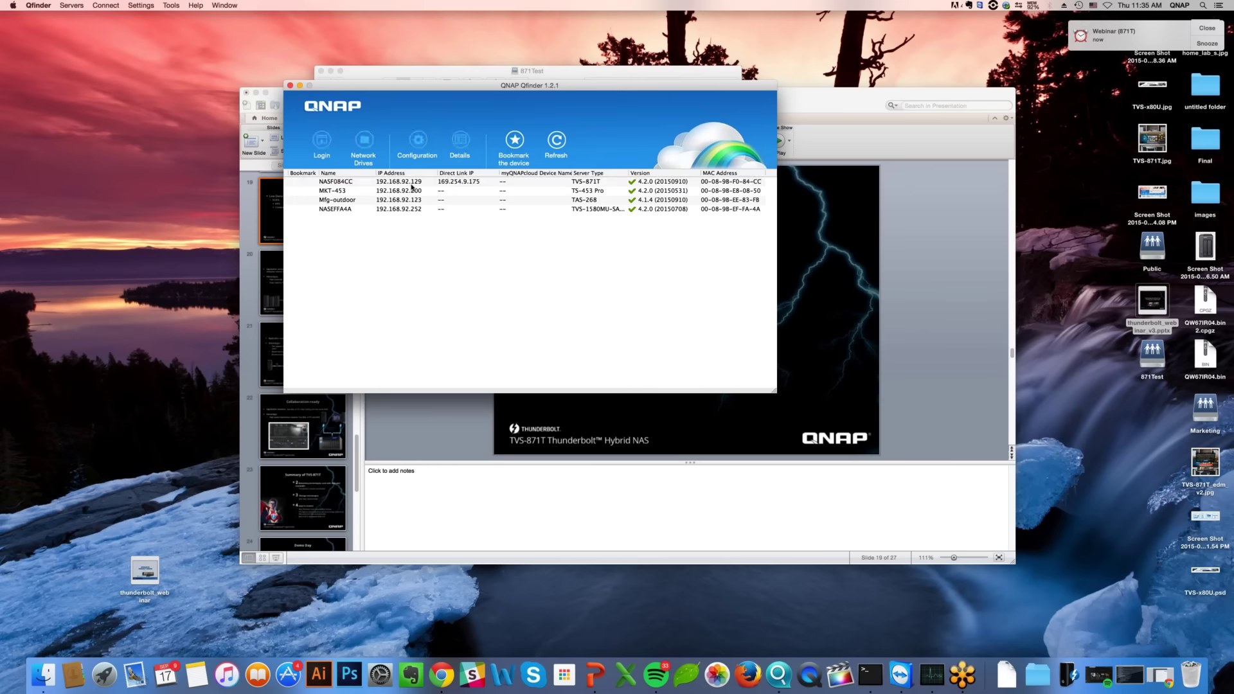
{"action": "left_click", "coordinate": [441, 185]}
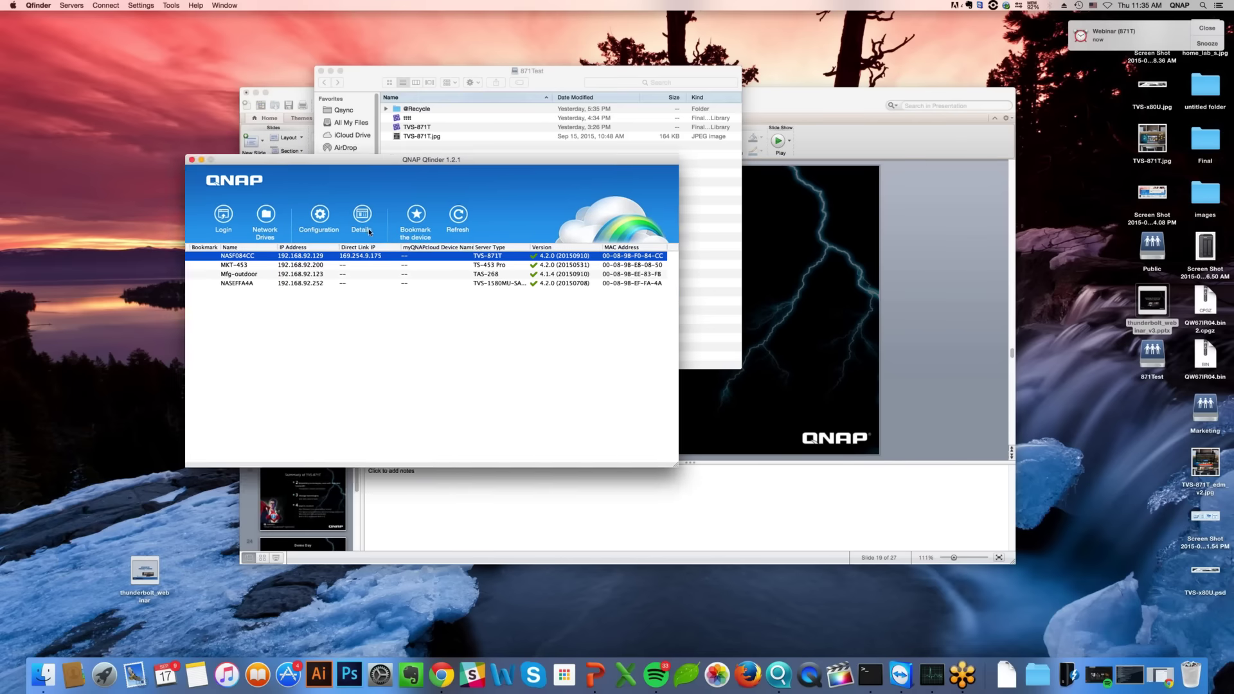
{"action": "left_click", "coordinate": [432, 192]}
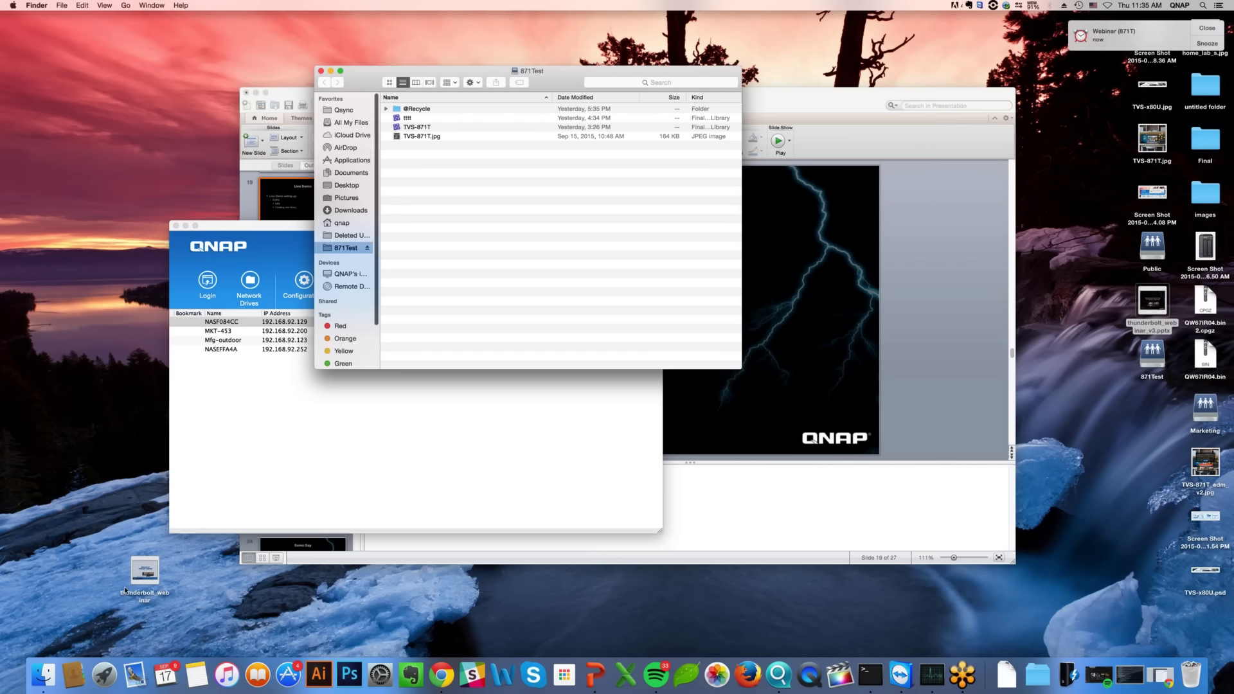
{"action": "left_click", "coordinate": [145, 568]}
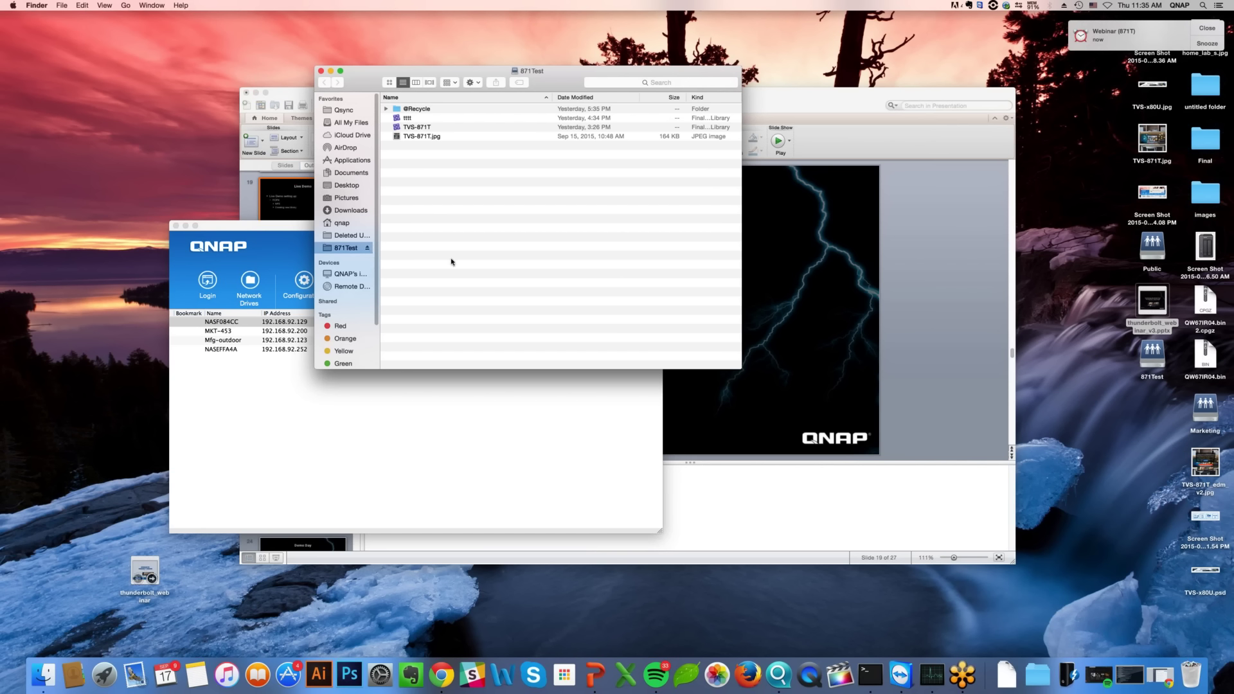
{"action": "left_click_drag", "start_coordinate": [451, 262], "coordinate": [450, 261]}
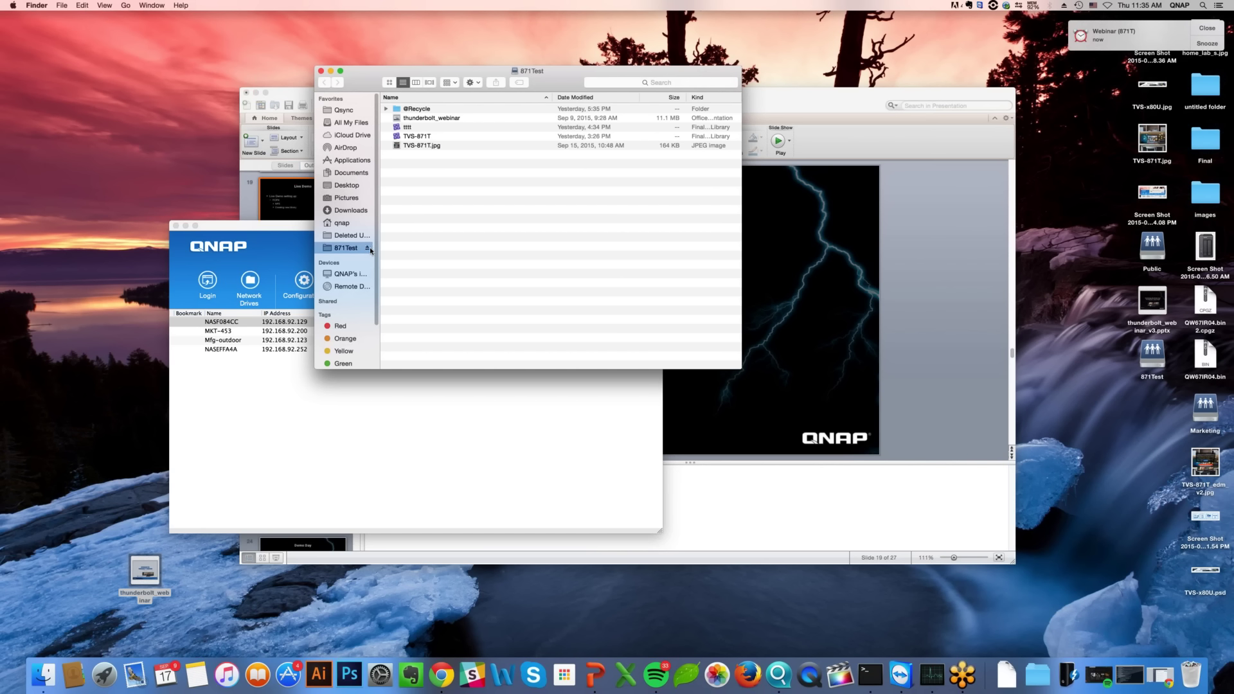
Eject the 871Test volume and log in again to the TVS-871T's network drive mounting as admin with the administrator password
{"action": "left_click", "coordinate": [369, 249]}
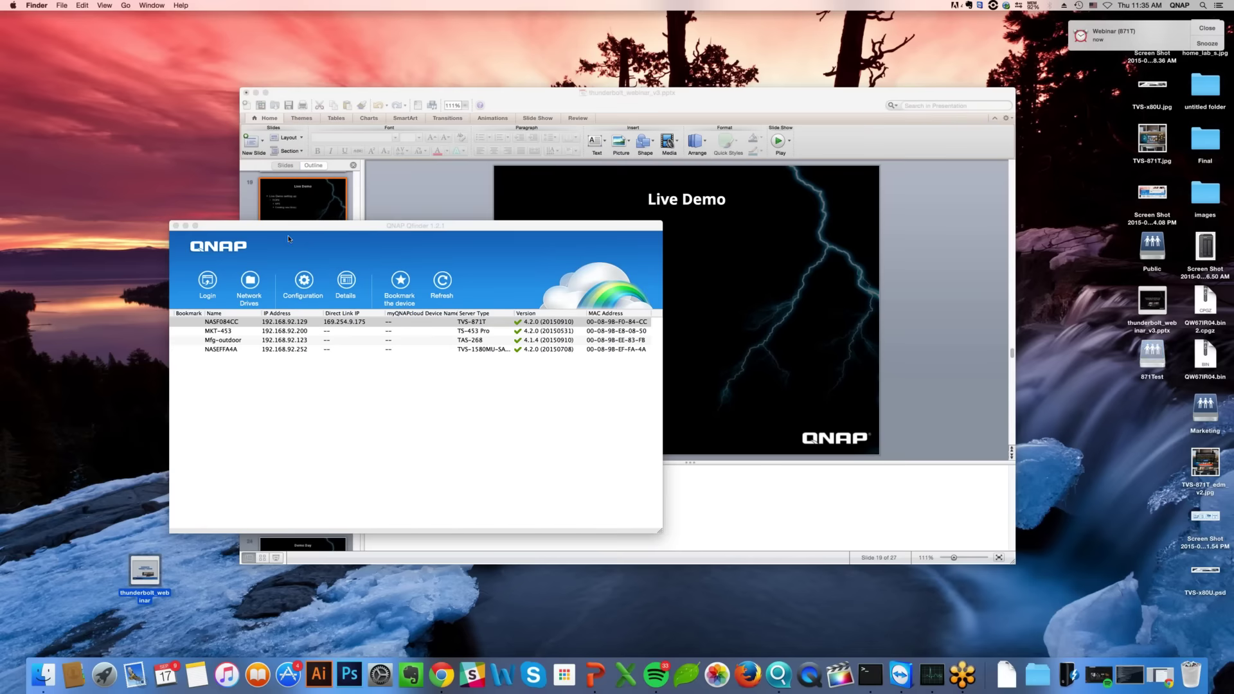
{"action": "left_click", "coordinate": [309, 236]}
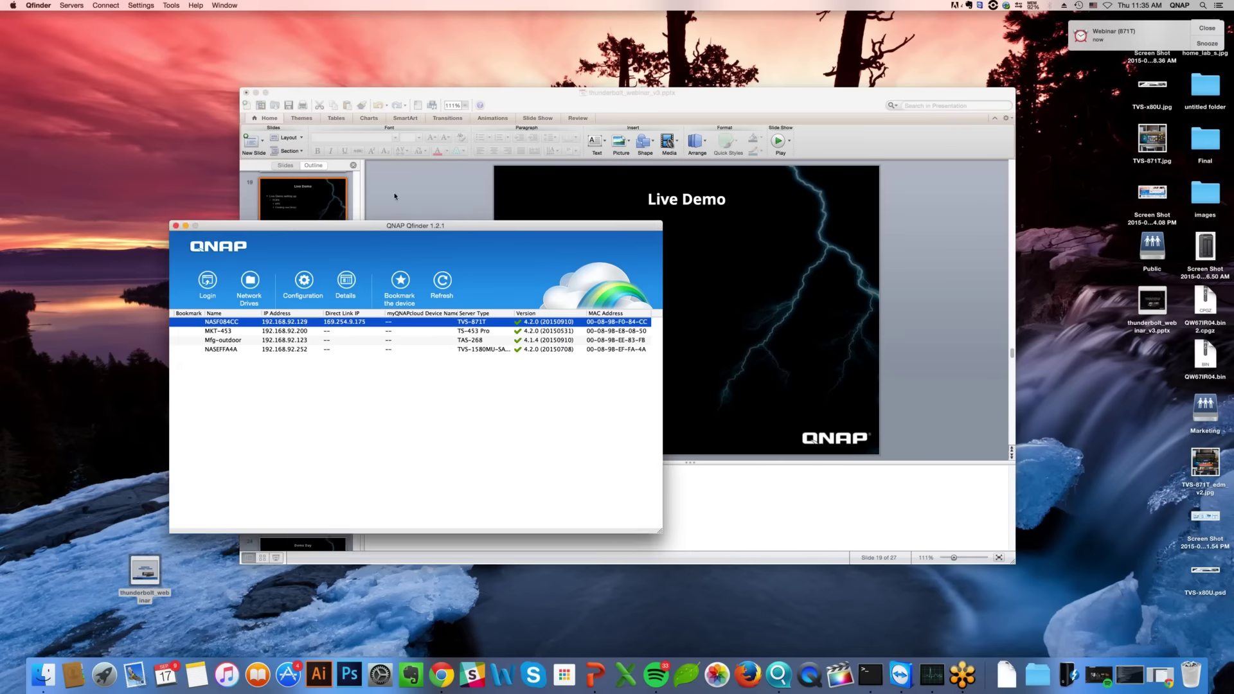
{"action": "left_click_drag", "start_coordinate": [394, 226], "coordinate": [557, 86]}
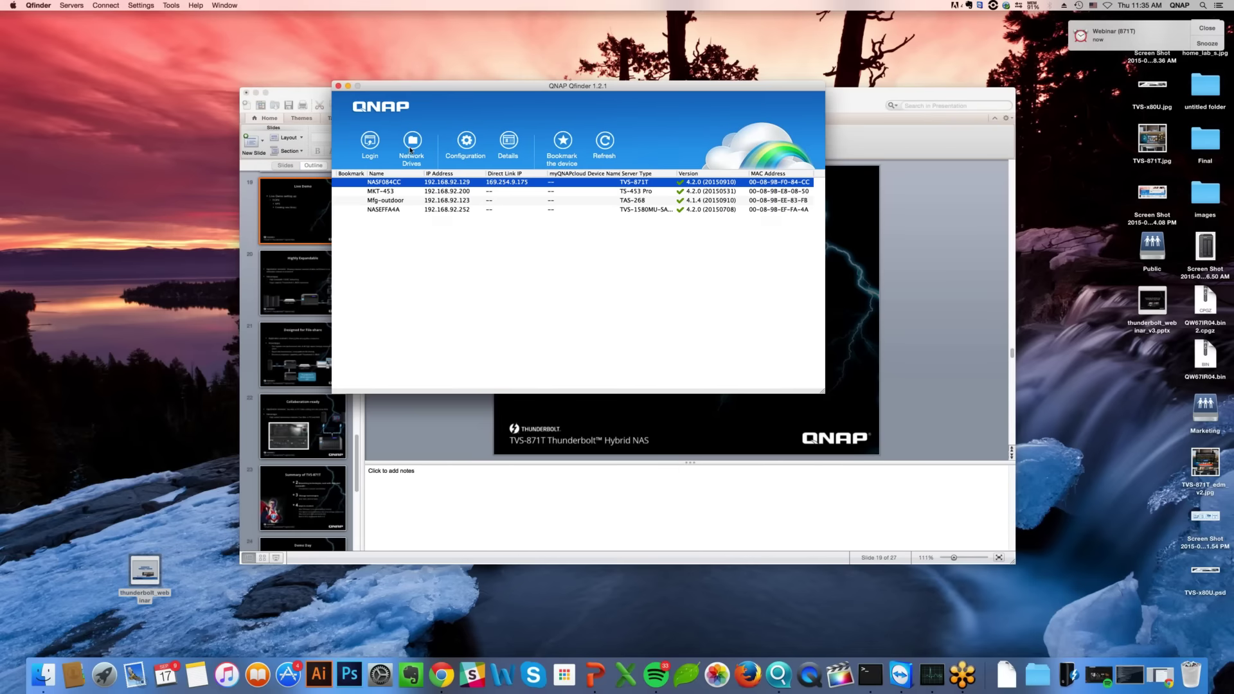
{"action": "left_click", "coordinate": [411, 142]}
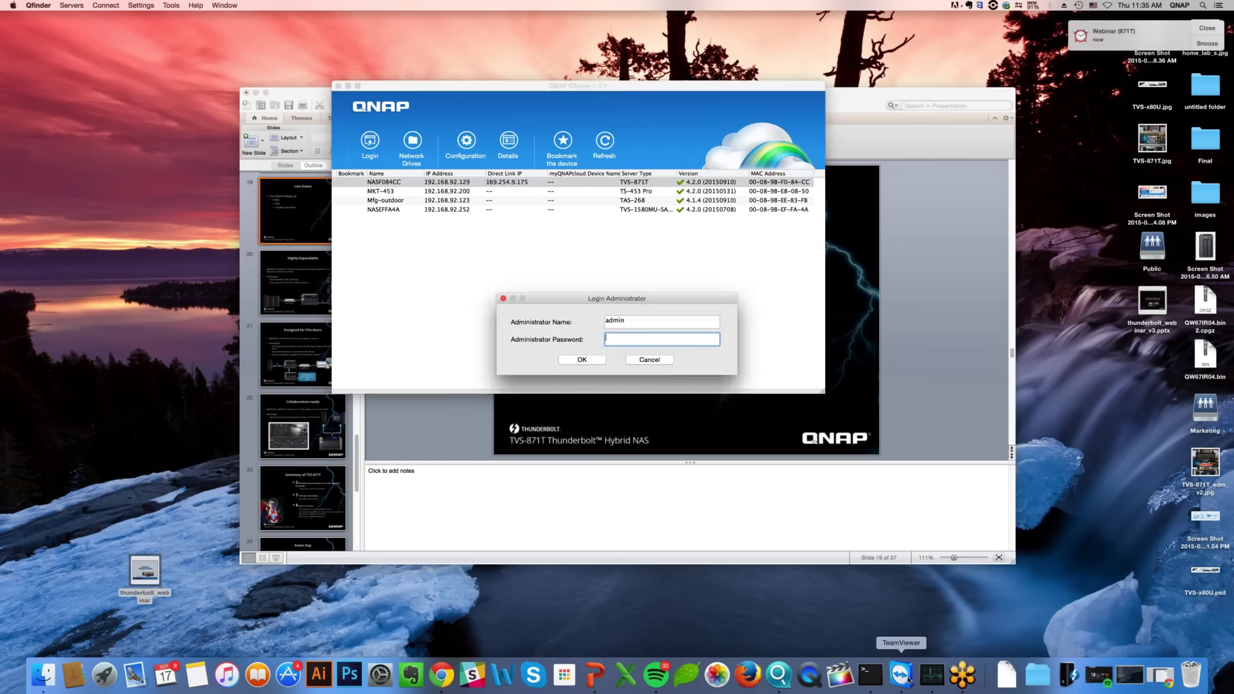
{"action": "type", "text": "***"}
{"action": "key", "text": "Return"}
Mount the 871Test folder through 169.254.9.175 using the NFS (Final Cut Pro) protocol
{"action": "left_click", "coordinate": [626, 222]}
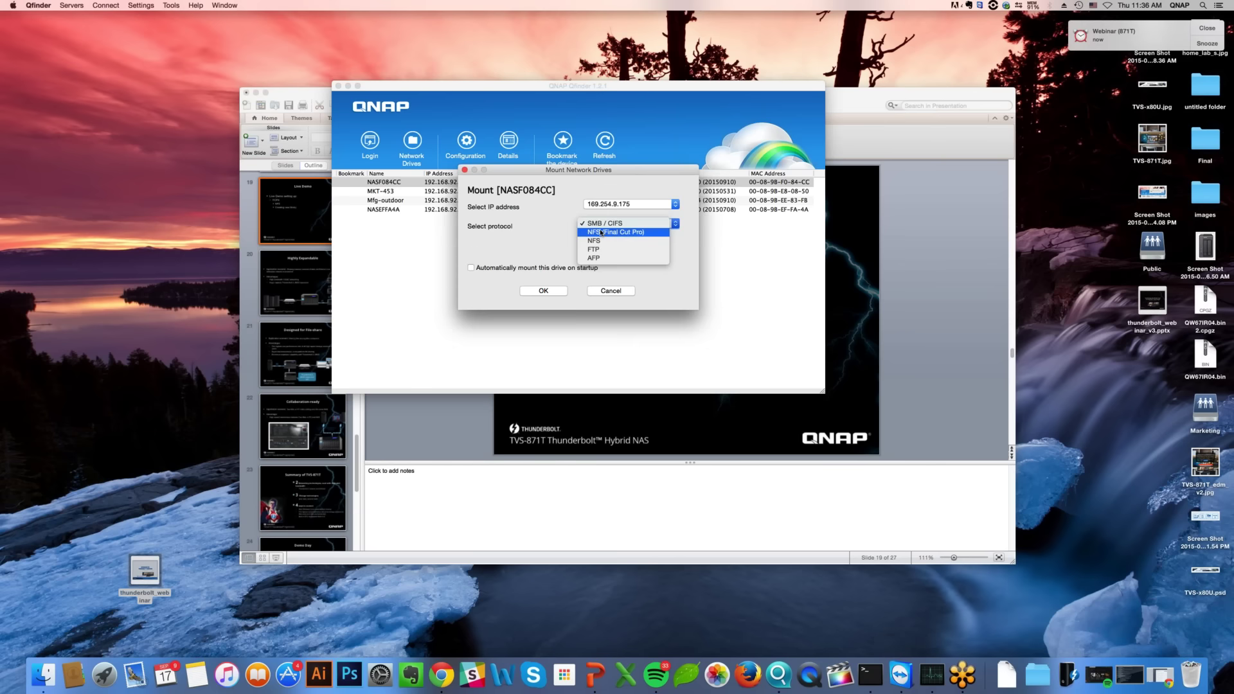
{"action": "left_click", "coordinate": [602, 234]}
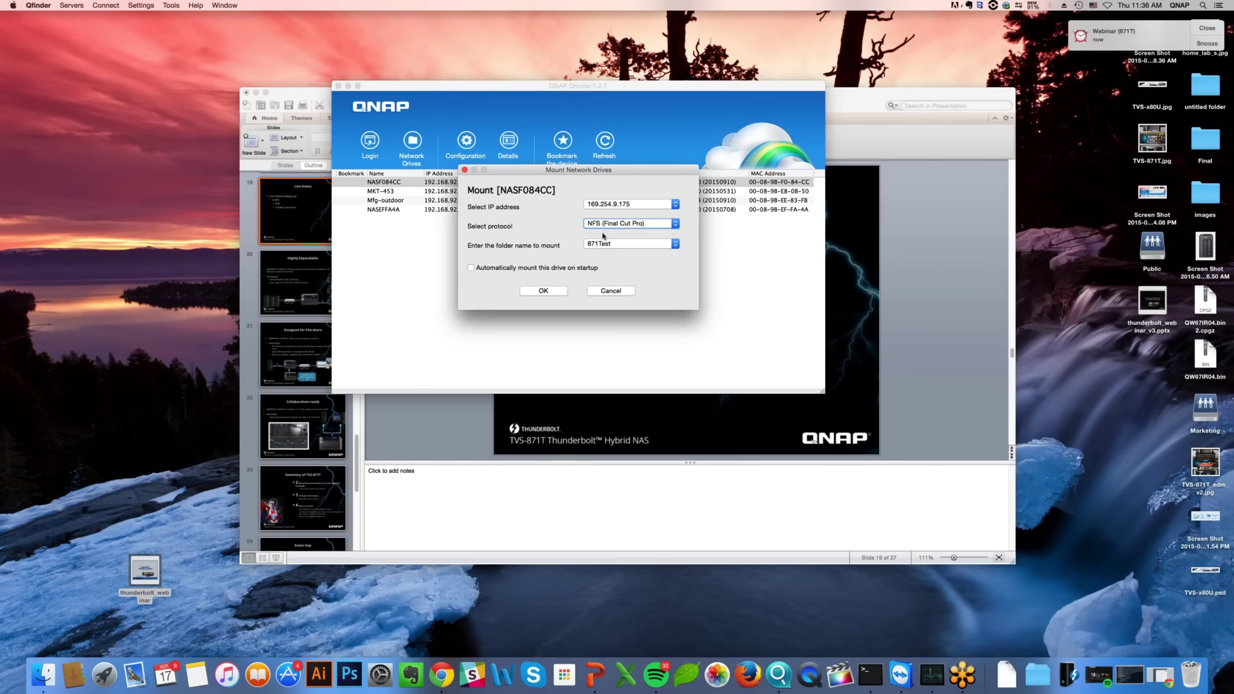
{"action": "left_click", "coordinate": [543, 291]}
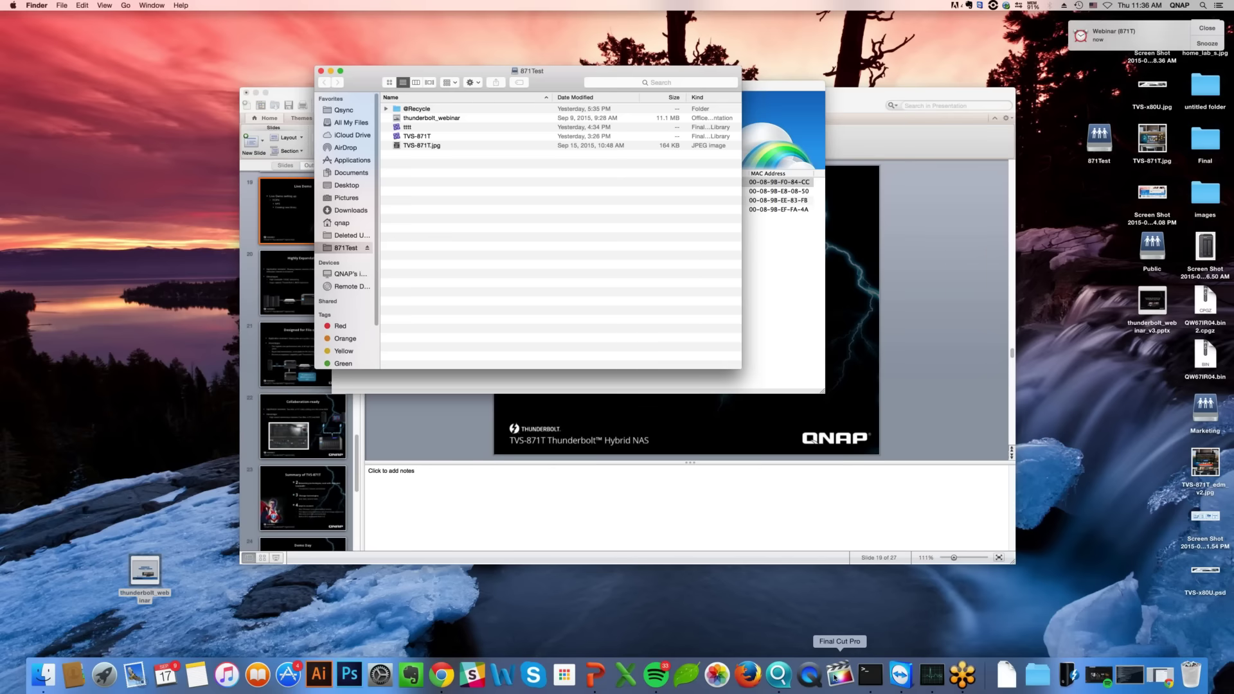
Switch to Final Cut Pro and create a new library named FCPlibraryonNAS in the 871Test volume
{"action": "left_click", "coordinate": [838, 675]}
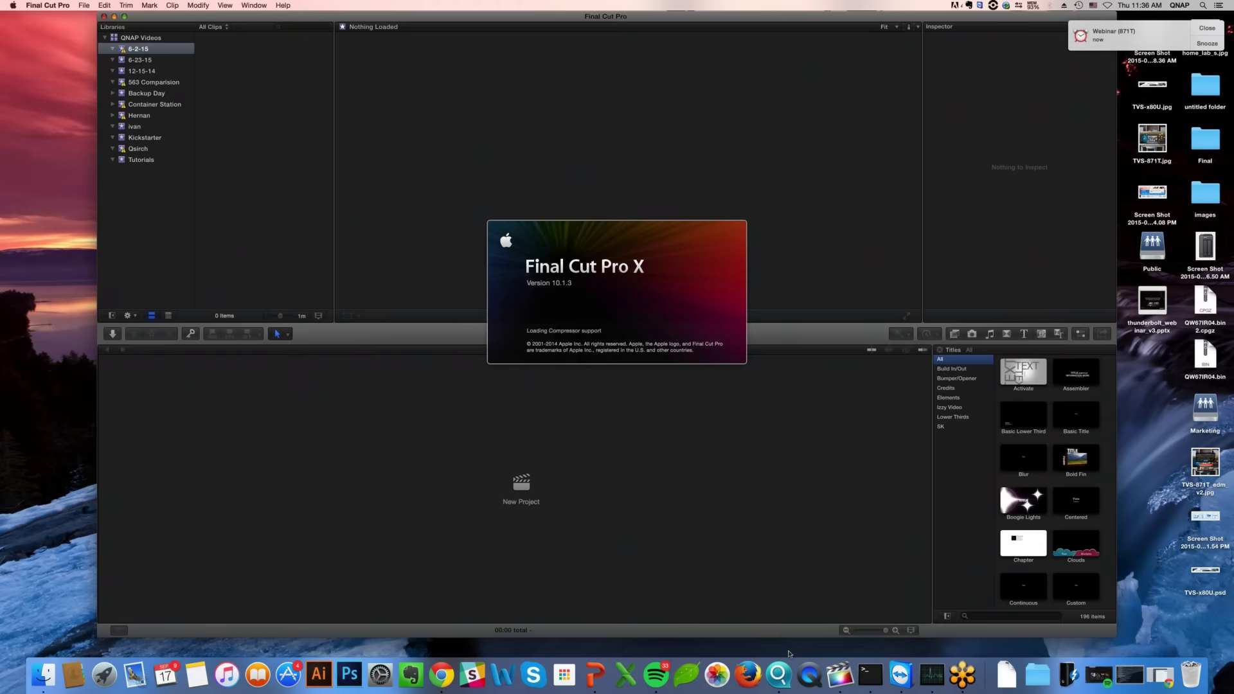
{"action": "left_click", "coordinate": [80, 6]}
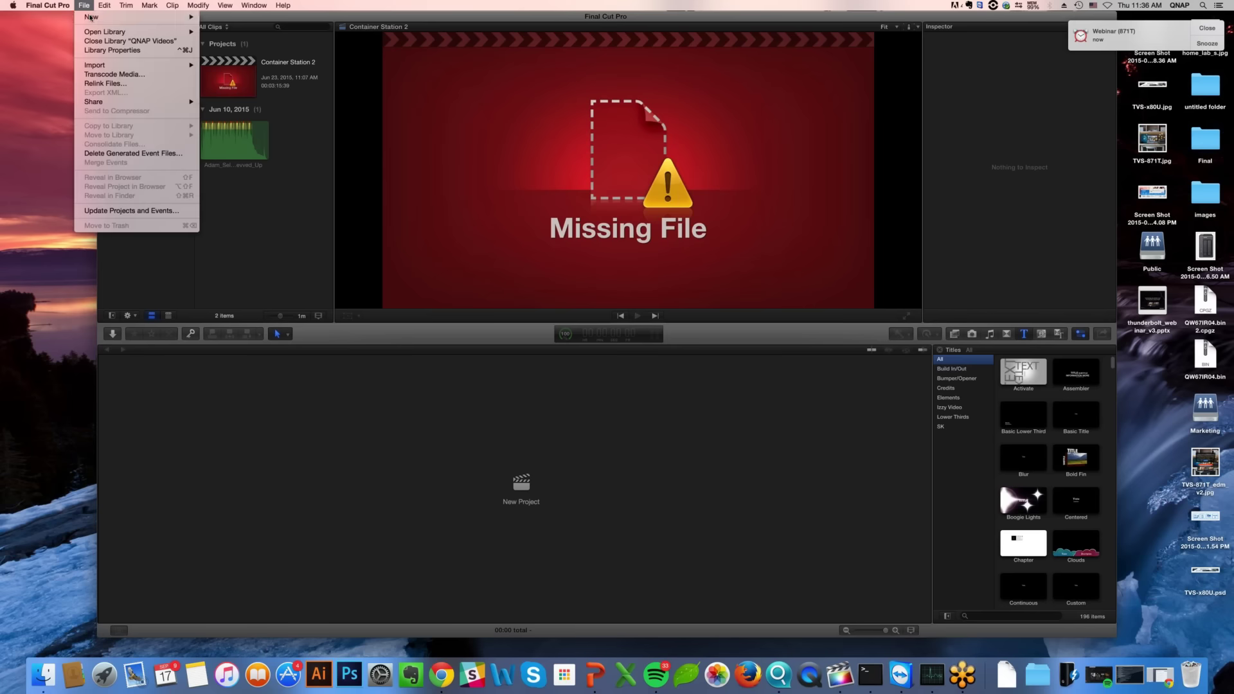
{"action": "mouse_move", "coordinate": [91, 17]}
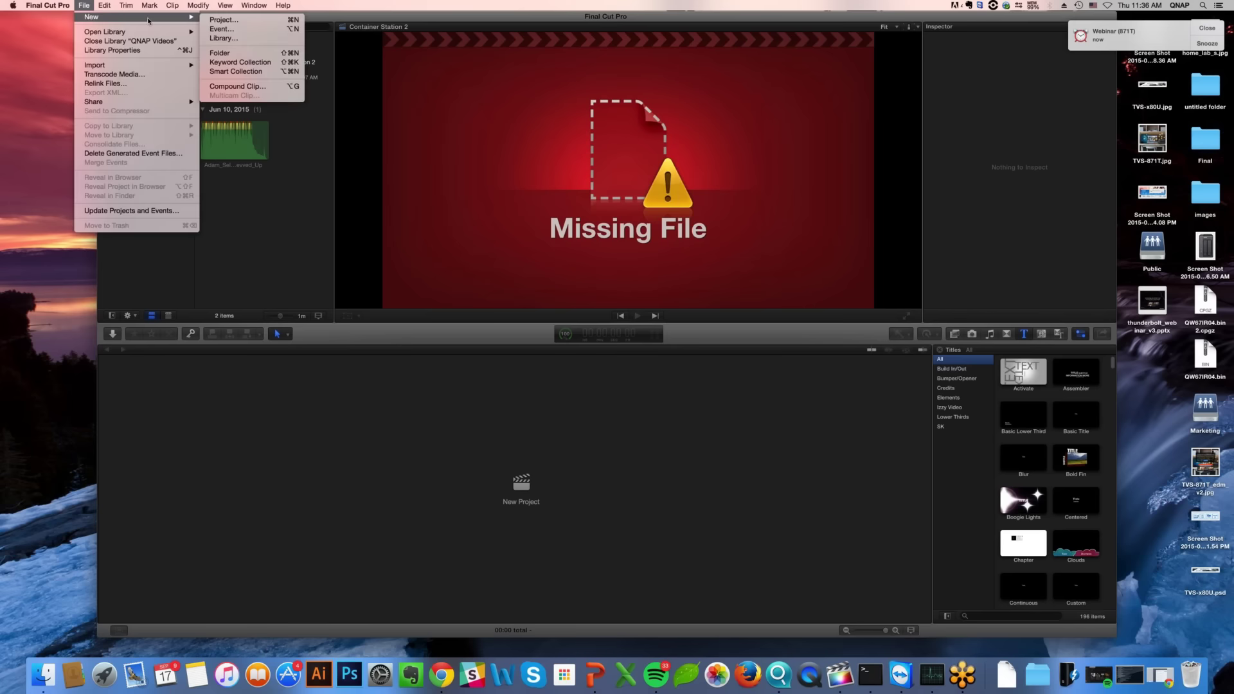
{"action": "left_click", "coordinate": [221, 38]}
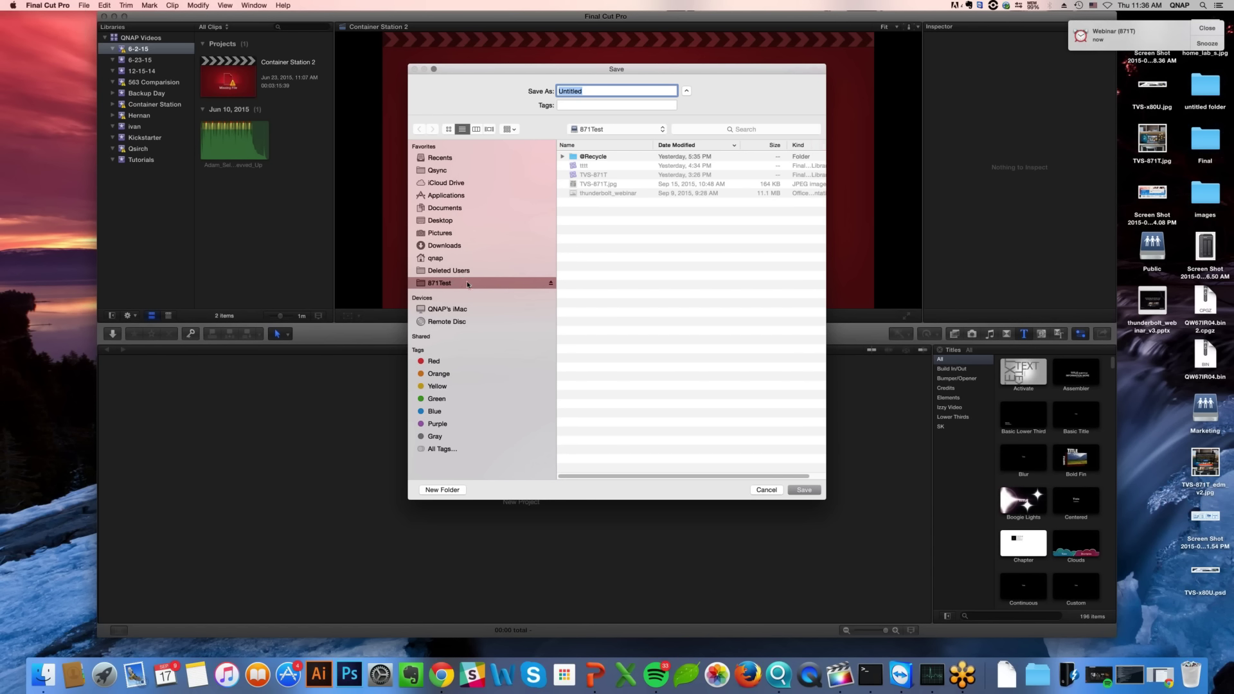
{"action": "type", "text": "Fin"}
{"action": "key", "text": "BackSpace"}
{"action": "key", "text": "BackSpace"}
{"action": "key", "text": "BackSpace"}
{"action": "key", "text": "BackSpace"}
{"action": "type", "text": "CPlibraryom"}
{"action": "key", "text": "BackSpace"}
{"action": "type", "text": "nNAS"}
{"action": "left_click", "coordinate": [806, 490]}
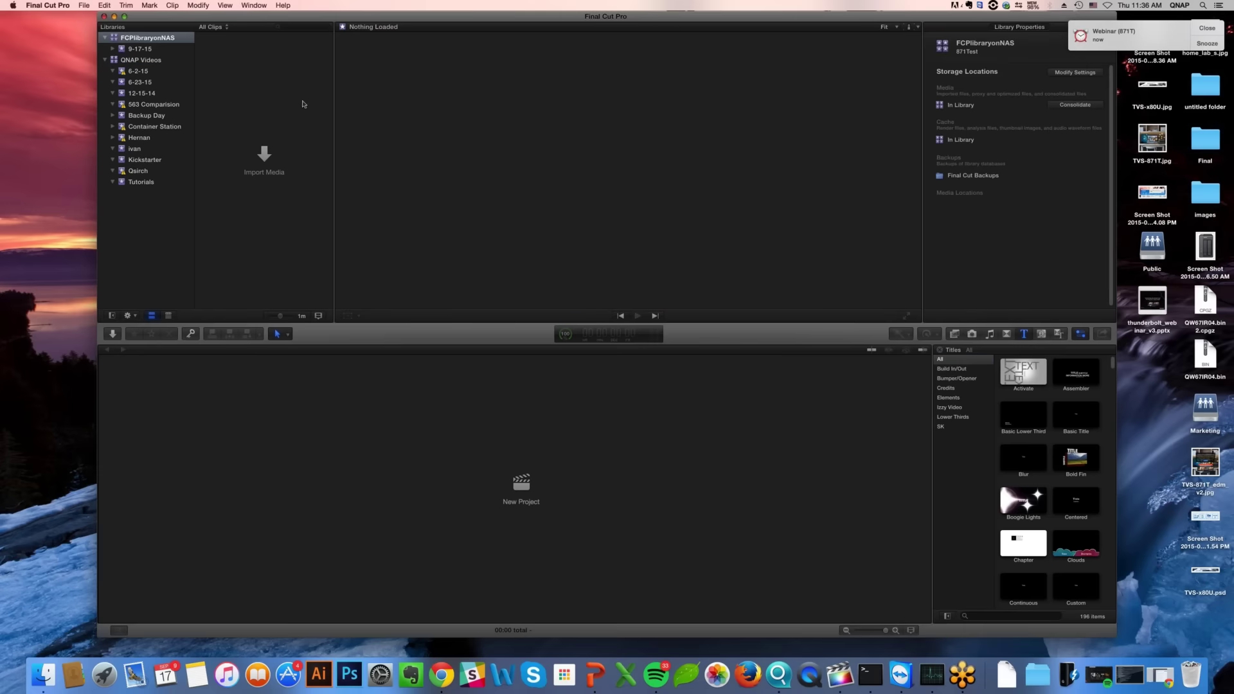